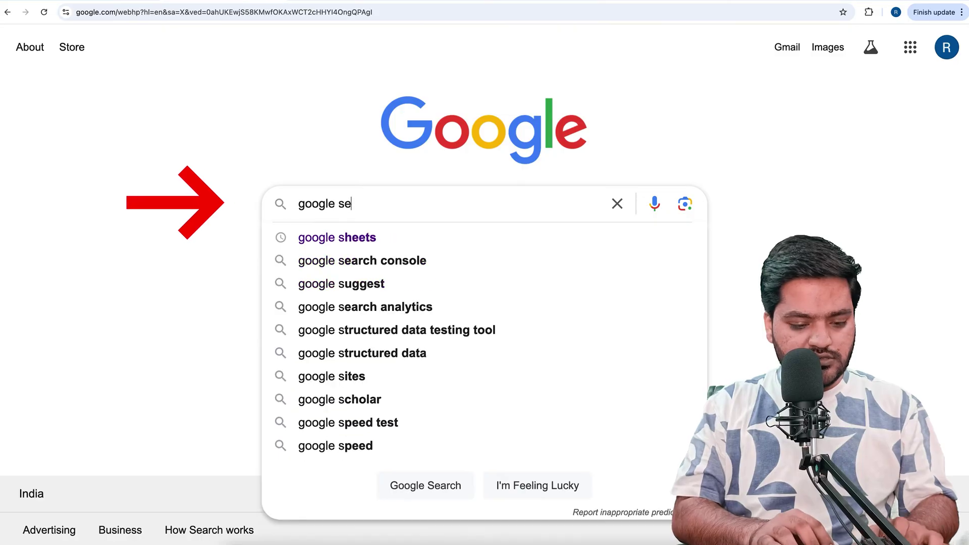
# Step: Search Google for "google search console" and open the Search Console welcome page with its property type choices
pyautogui.press('Return')
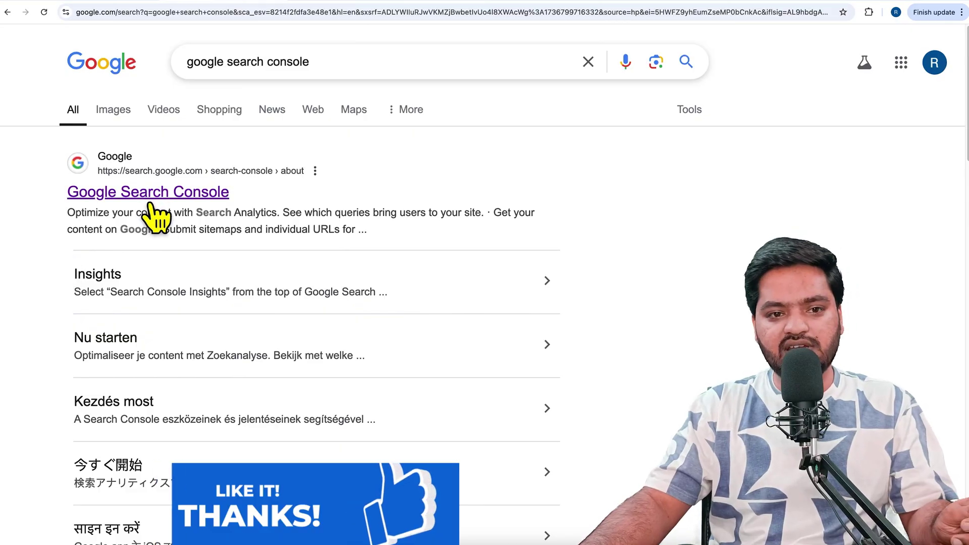
pyautogui.click(94, 194)
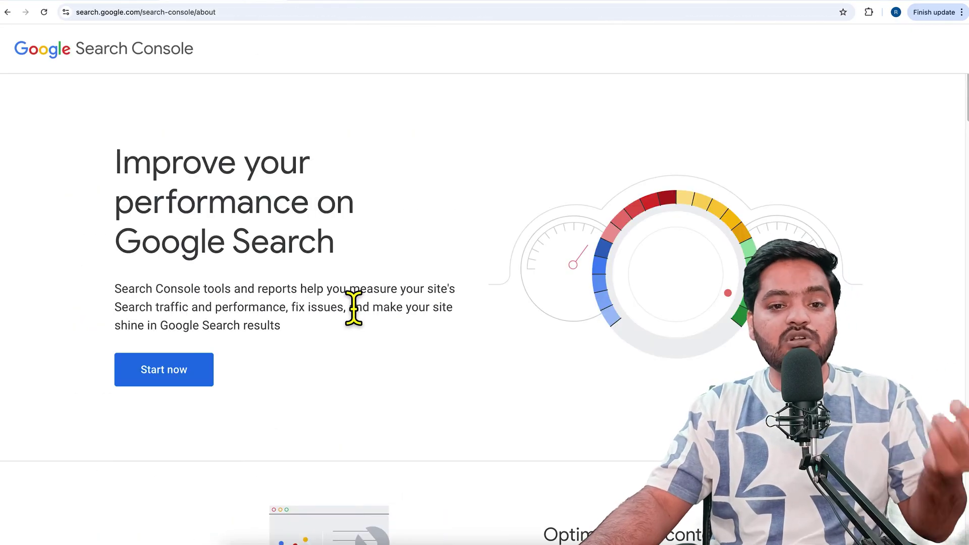
pyautogui.moveTo(117, 289); pyautogui.dragTo(337, 334)
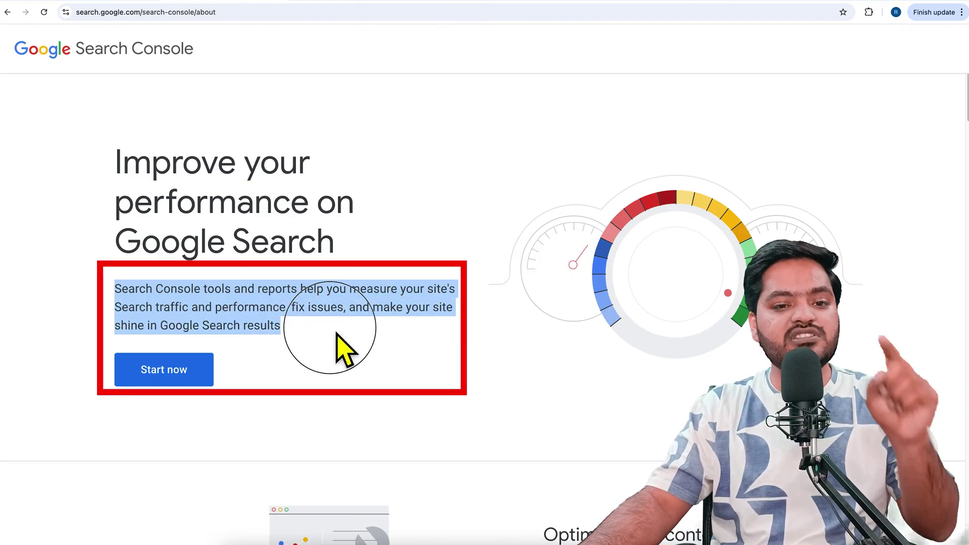
pyautogui.click(309, 337)
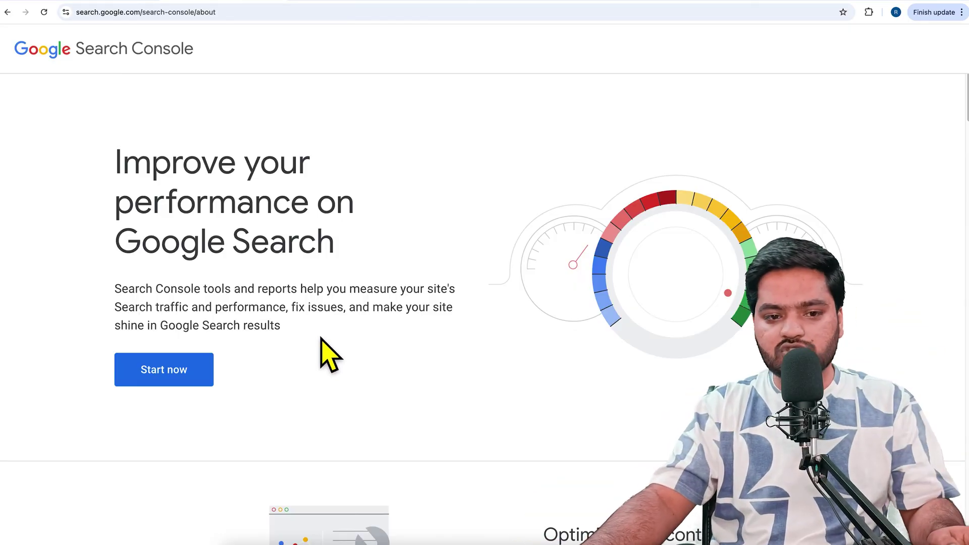
pyautogui.click(202, 381)
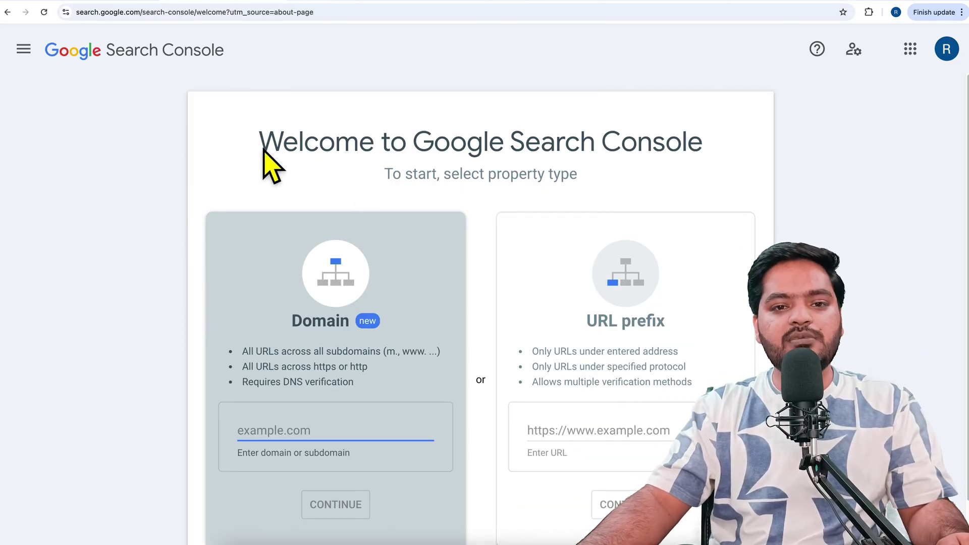
pyautogui.moveTo(274, 159); pyautogui.dragTo(703, 151)
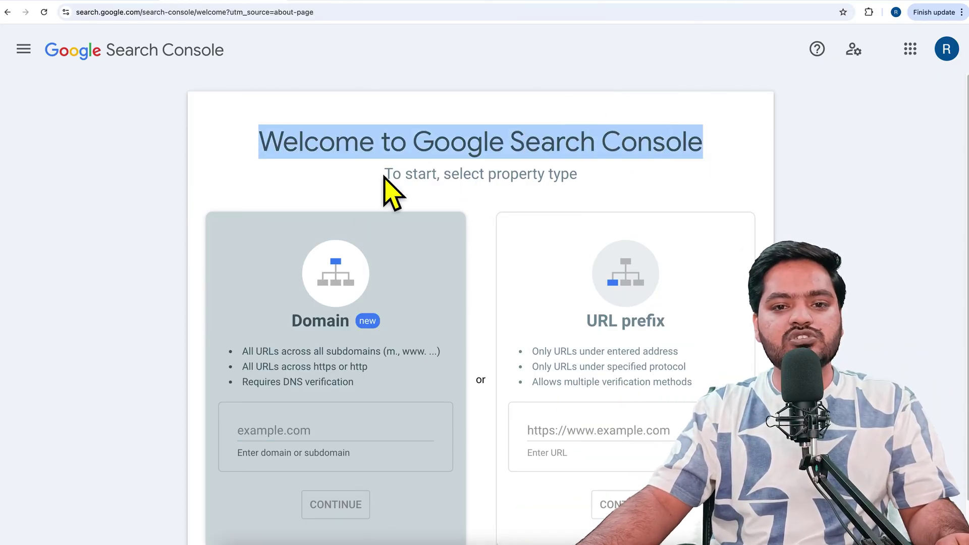
pyautogui.moveTo(383, 174); pyautogui.dragTo(638, 190)
pyautogui.scroll(-1, 505, 225)
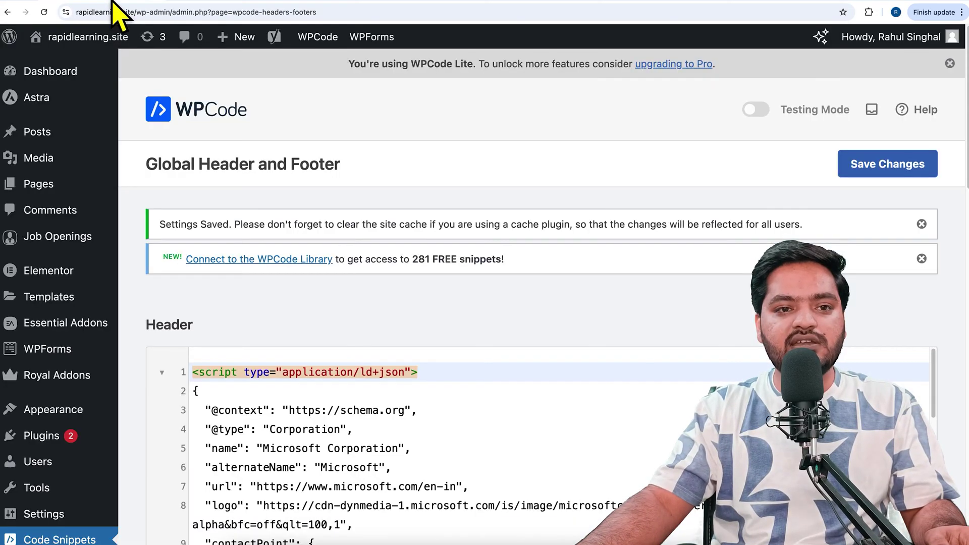
# Step: Open the rapidlearning.site front end from the WordPress admin and copy its full web address
pyautogui.moveTo(88, 38)
pyautogui.rightClick(68, 63)
pyautogui.click(89, 69)
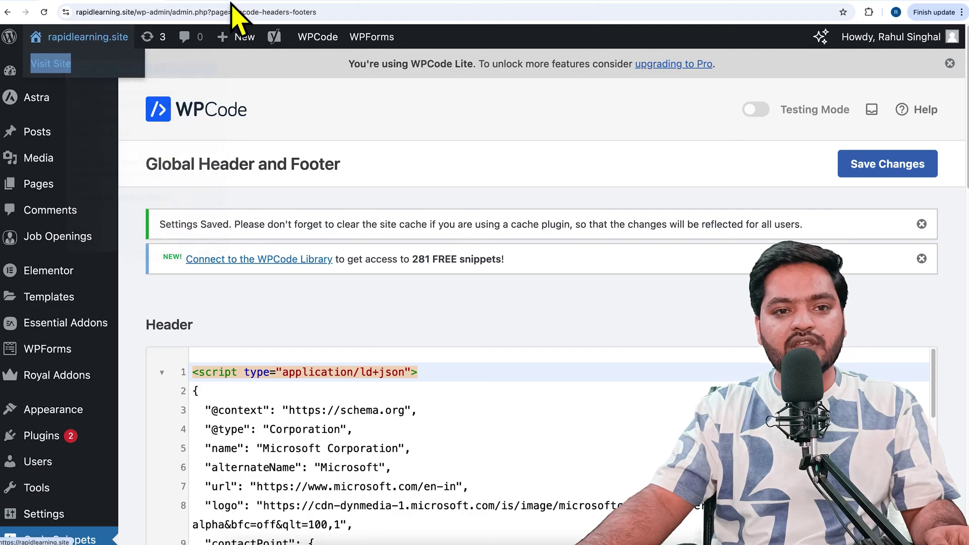
pyautogui.click(190, 3)
pyautogui.rightClick(197, 14)
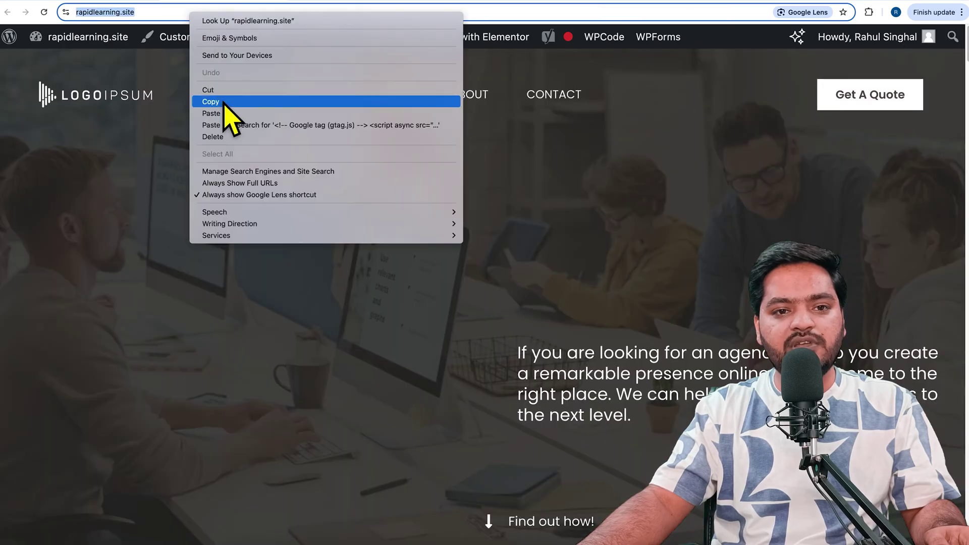
pyautogui.click(290, 101)
pyautogui.click(331, 3)
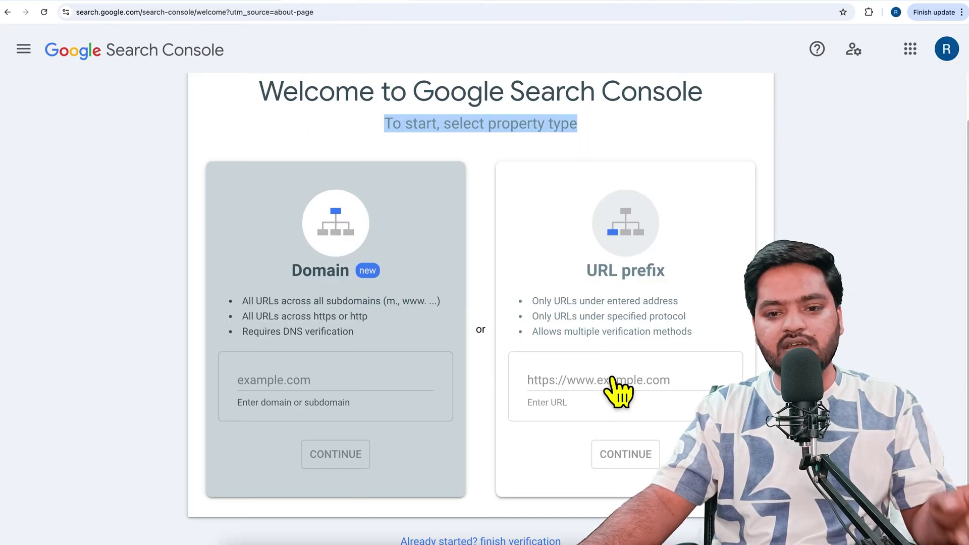
pyautogui.rightClick(592, 380)
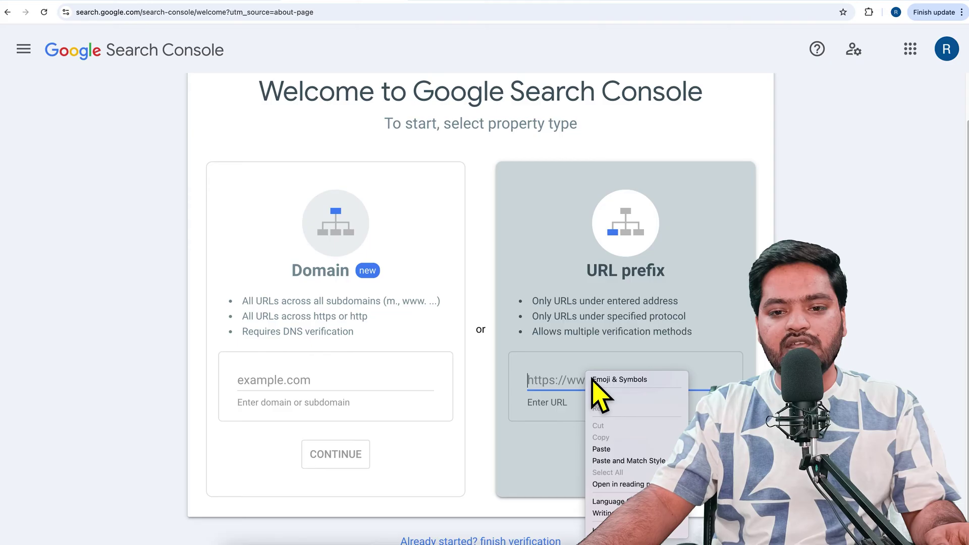
pyautogui.click(617, 449)
pyautogui.click(625, 465)
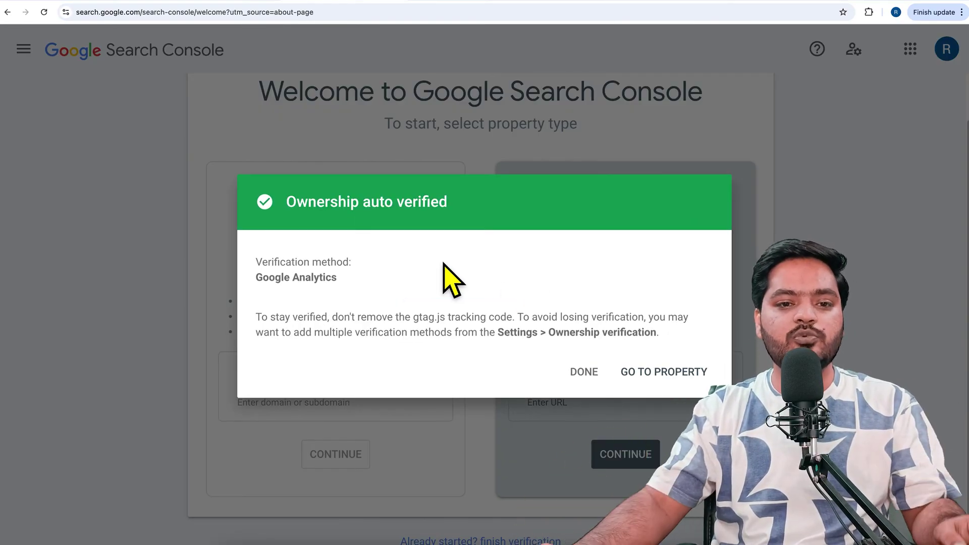
# Step: Review the ownership status and verification method of the added property, and close the message
pyautogui.moveTo(287, 201); pyautogui.dragTo(471, 216)
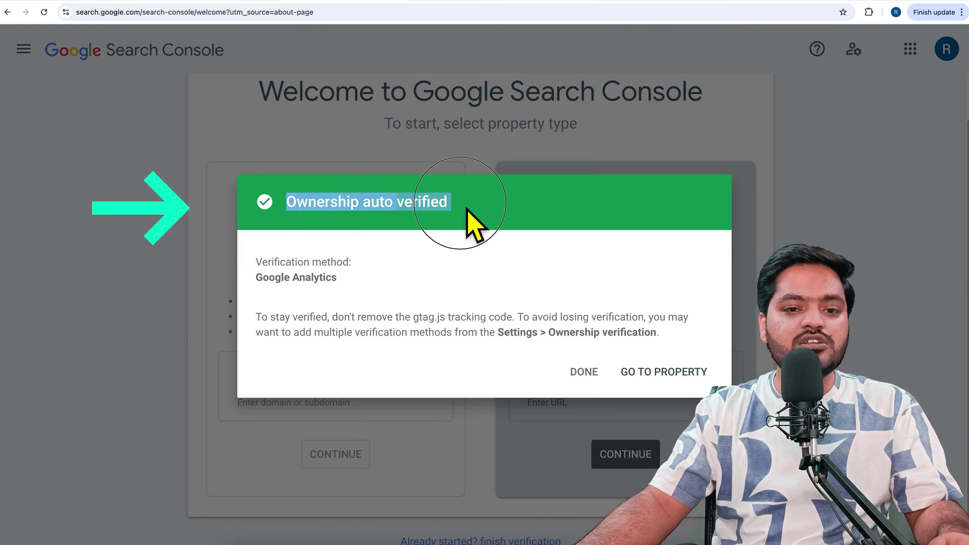
pyautogui.click(461, 259)
pyautogui.moveTo(257, 277); pyautogui.dragTo(352, 291)
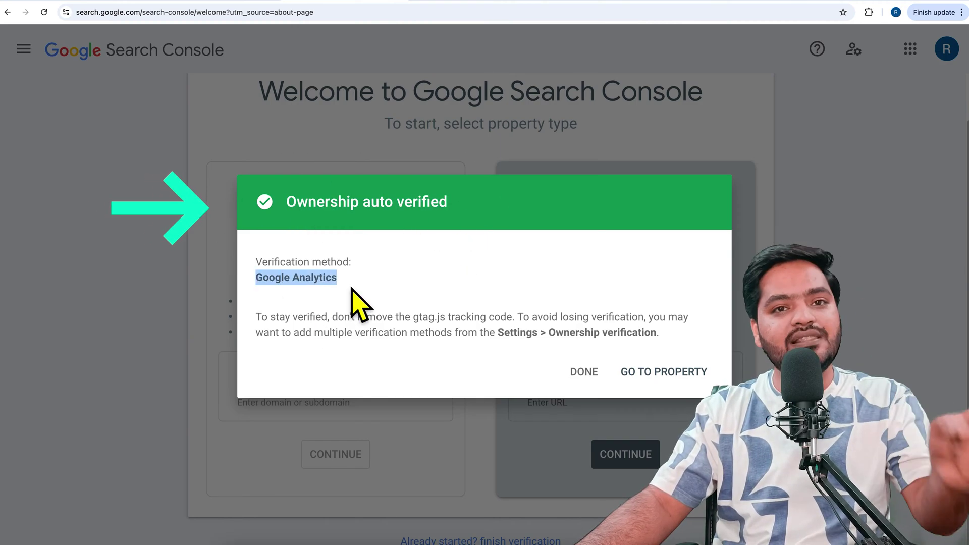
pyautogui.click(591, 376)
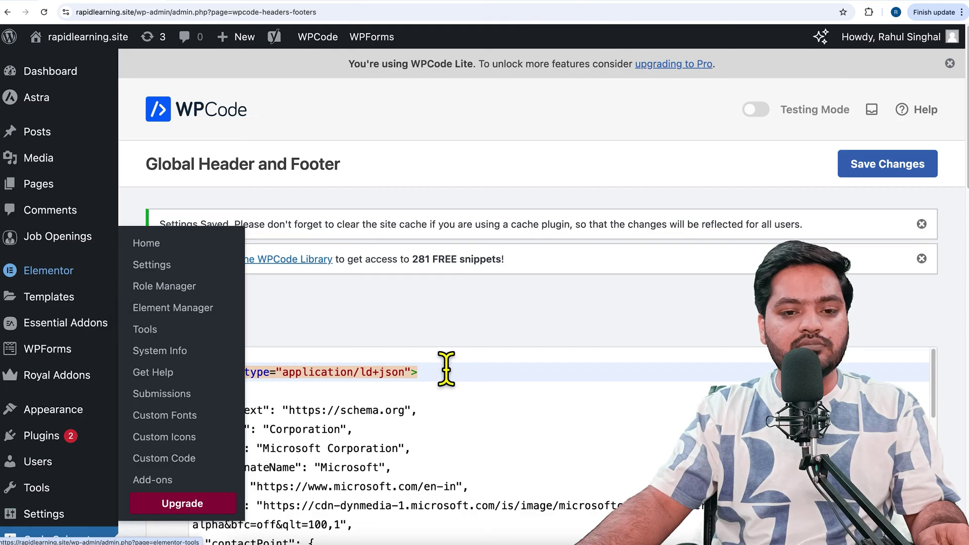
# Step: In the WordPress admin, delete the Google tag (gtag.js) code from WPCode's global header and save the changes
pyautogui.scroll(-5, 404, 383)
pyautogui.scroll(-8, 395, 261)
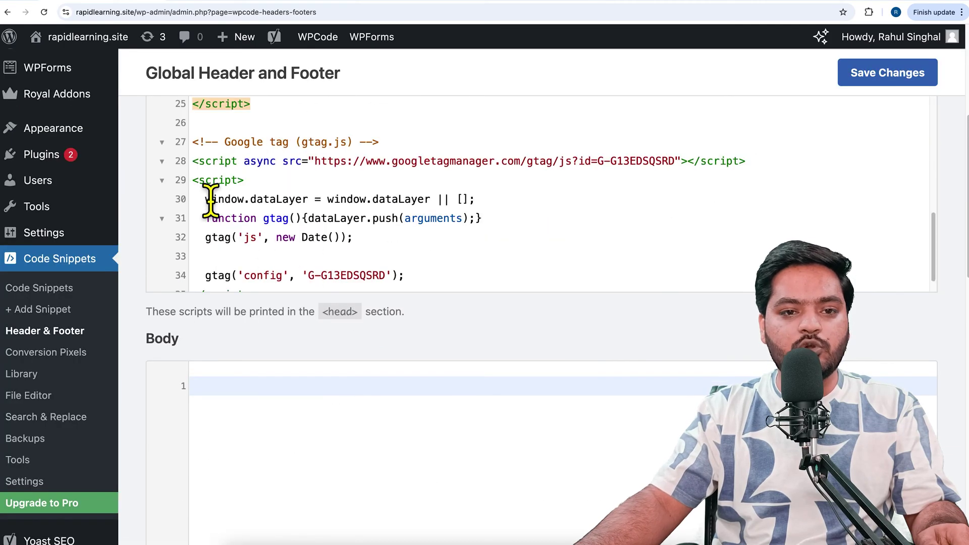
pyautogui.click(210, 149)
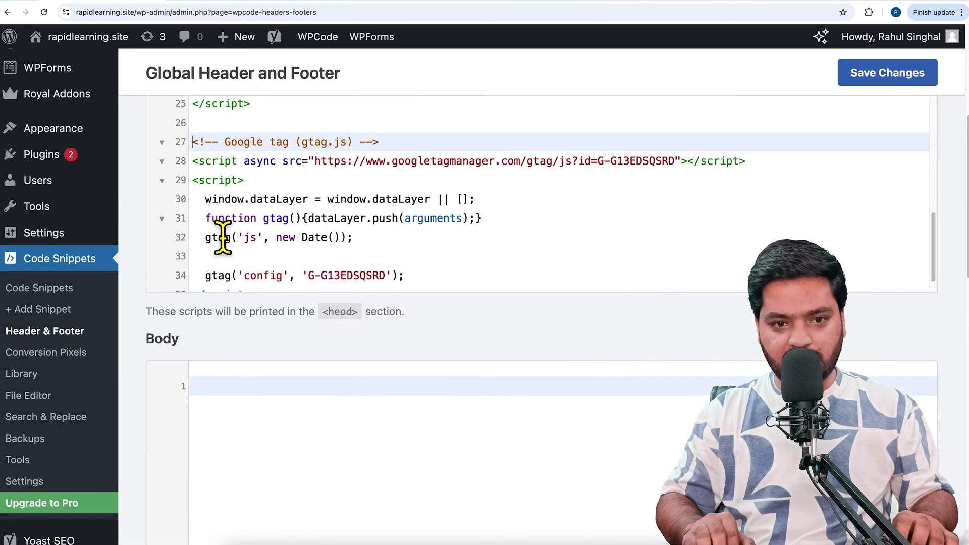
pyautogui.press('super+shift+Down')
pyautogui.press('BackSpace')
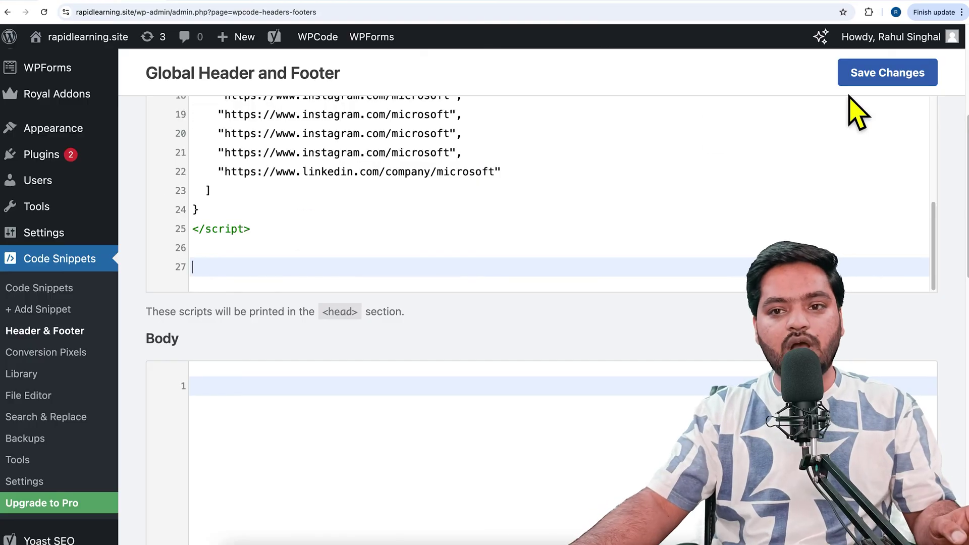
pyautogui.click(909, 80)
pyautogui.click(345, 0)
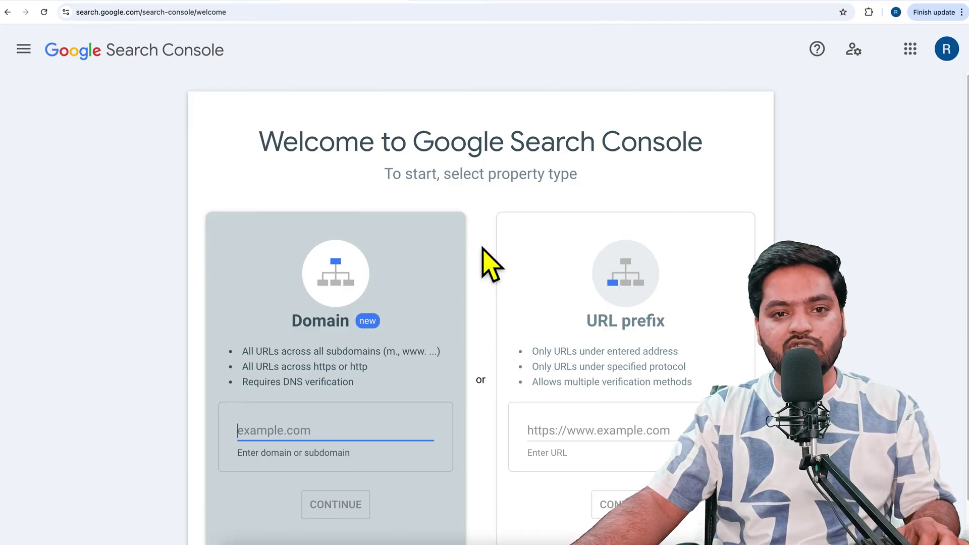
pyautogui.click(601, 444)
pyautogui.rightClick(597, 434)
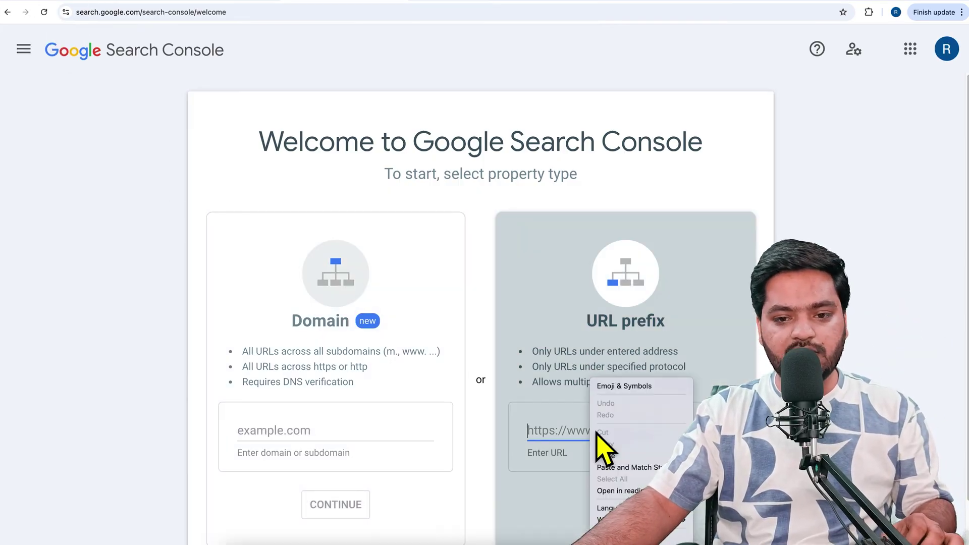
pyautogui.click(606, 456)
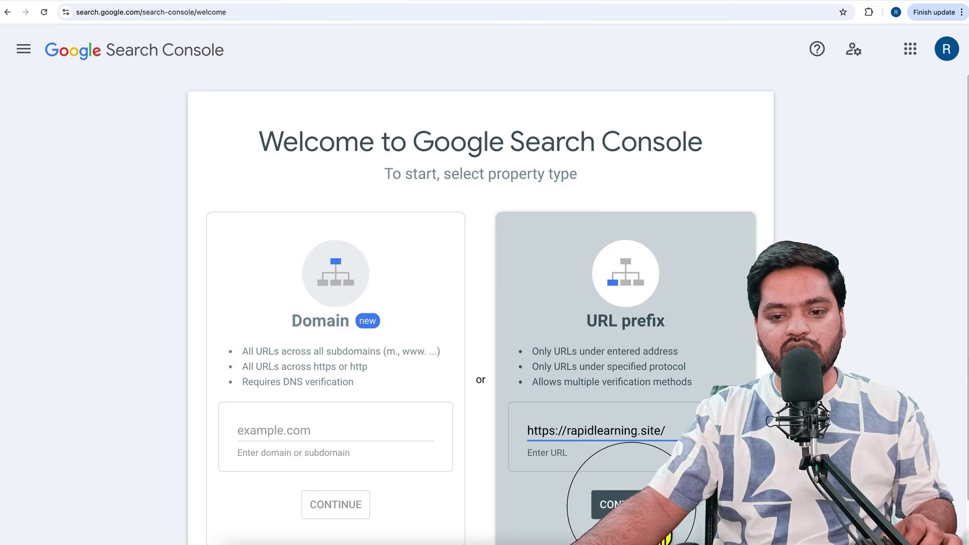
pyautogui.click(631, 505)
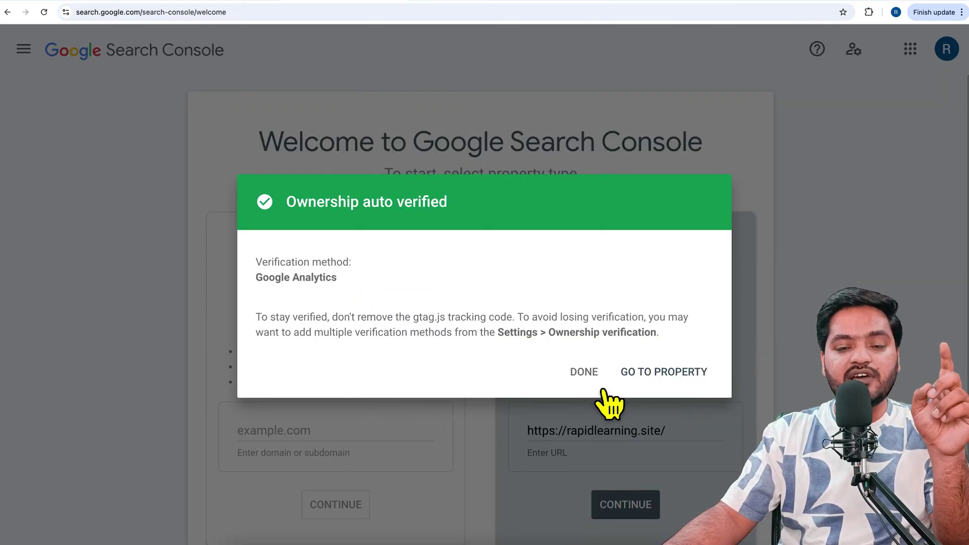
pyautogui.click(598, 381)
pyautogui.click(617, 444)
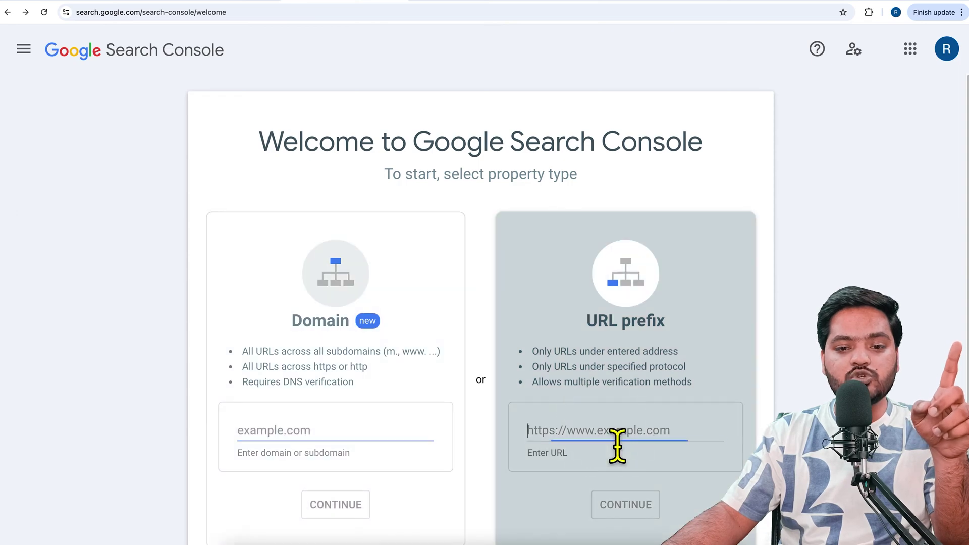
pyautogui.write('https://rapidlearning.site/')
pyautogui.moveTo(648, 445); pyautogui.dragTo(712, 452)
pyautogui.press('BackSpace')
pyautogui.press('BackSpace')
pyautogui.write('web')
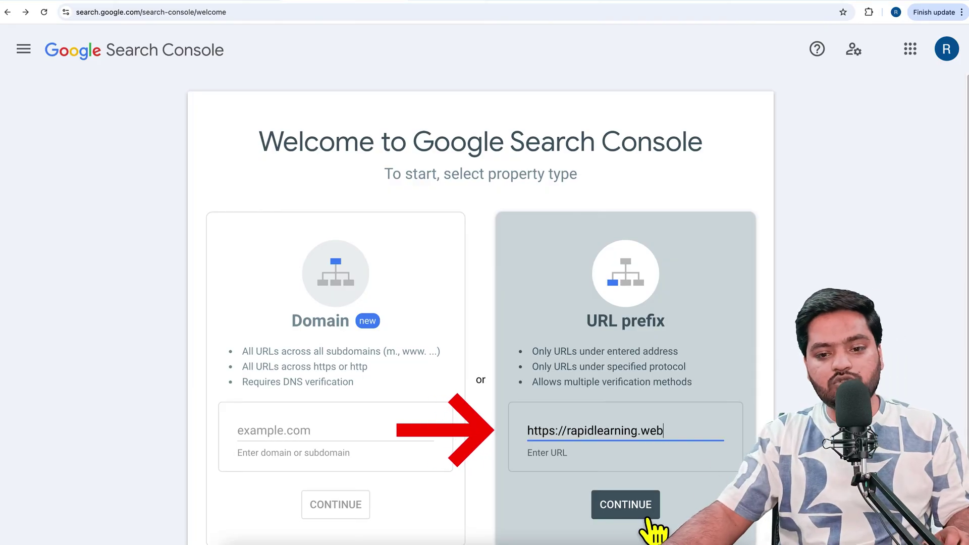
pyautogui.click(639, 500)
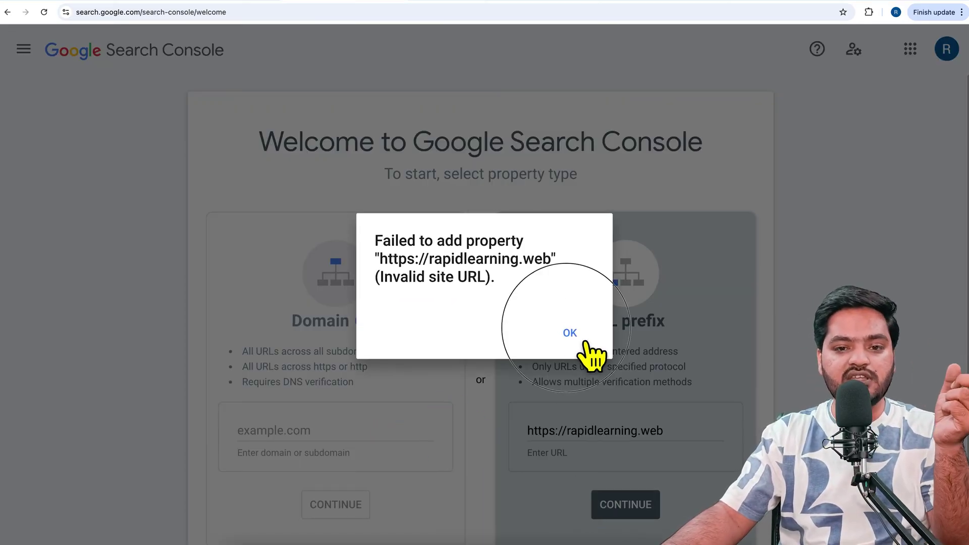
pyautogui.press('Return')
pyautogui.doubleClick(651, 432)
pyautogui.write('com')
pyautogui.press('Return')
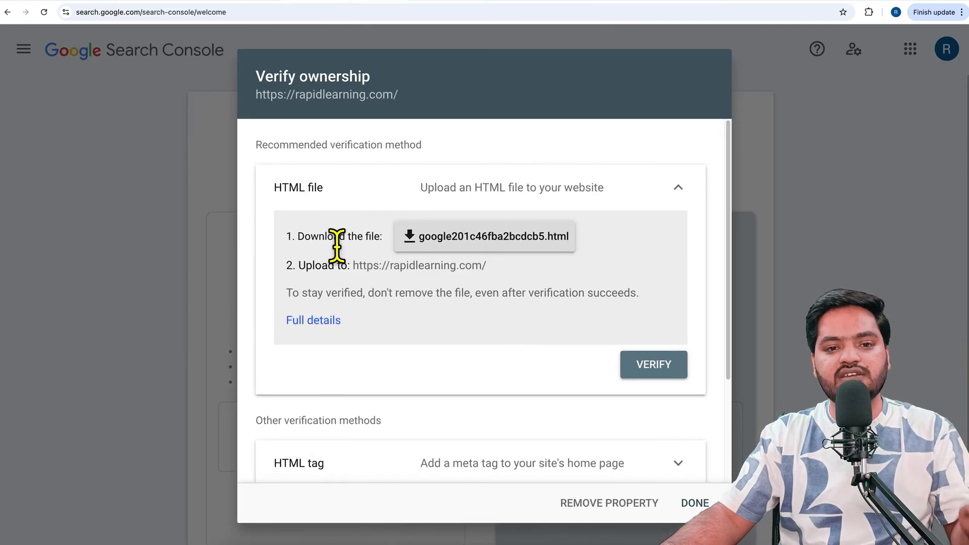
# Step: Collapse the HTML file method, expand the HTML tag verification method and copy its meta tag
pyautogui.moveTo(262, 96); pyautogui.dragTo(399, 99)
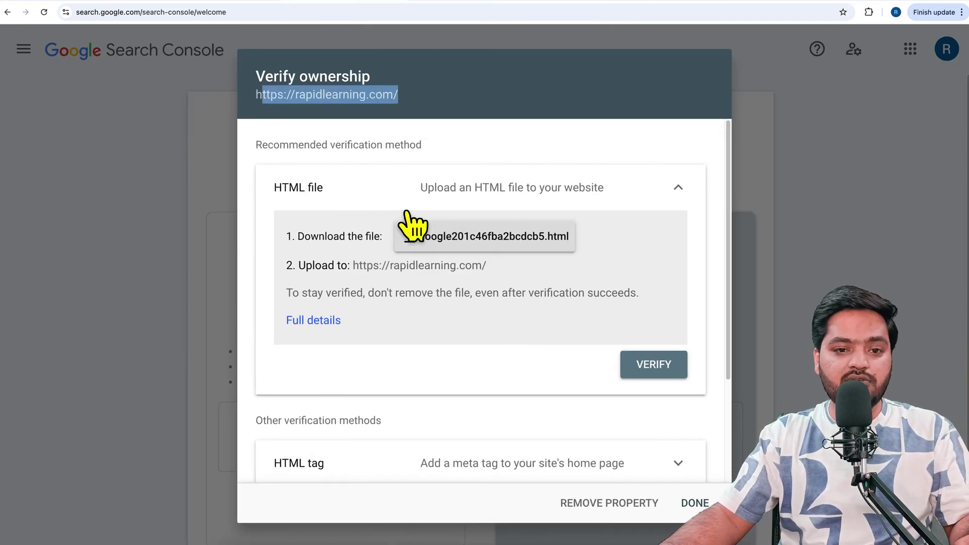
pyautogui.click(367, 197)
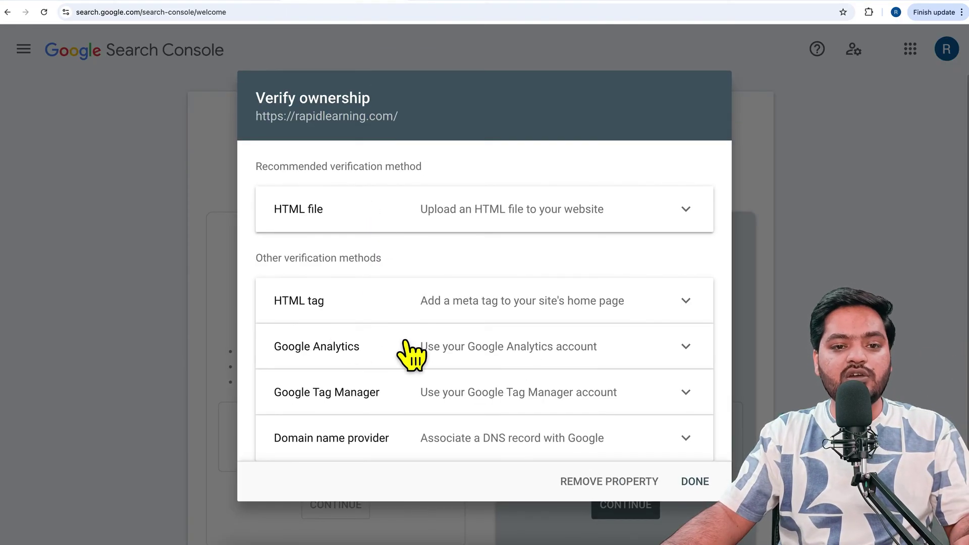
pyautogui.click(376, 317)
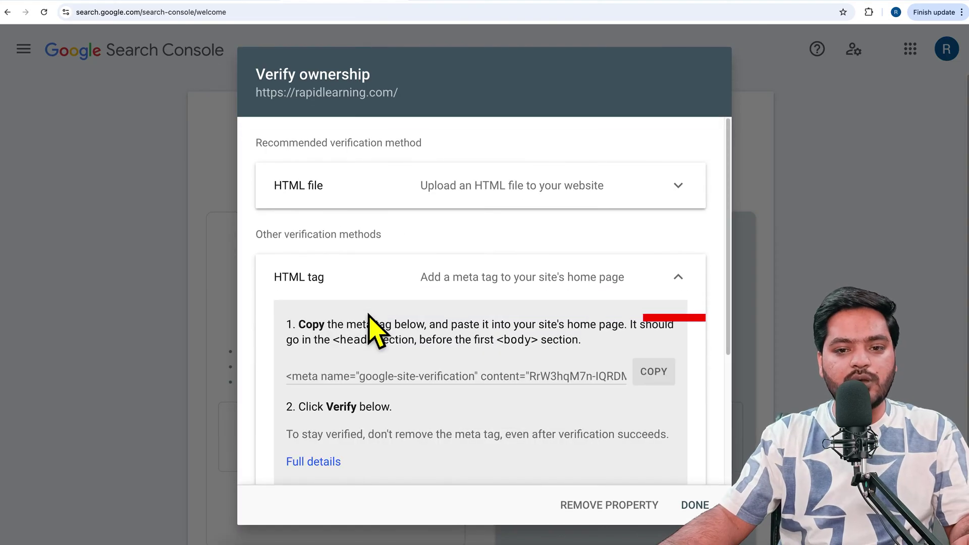
pyautogui.click(665, 379)
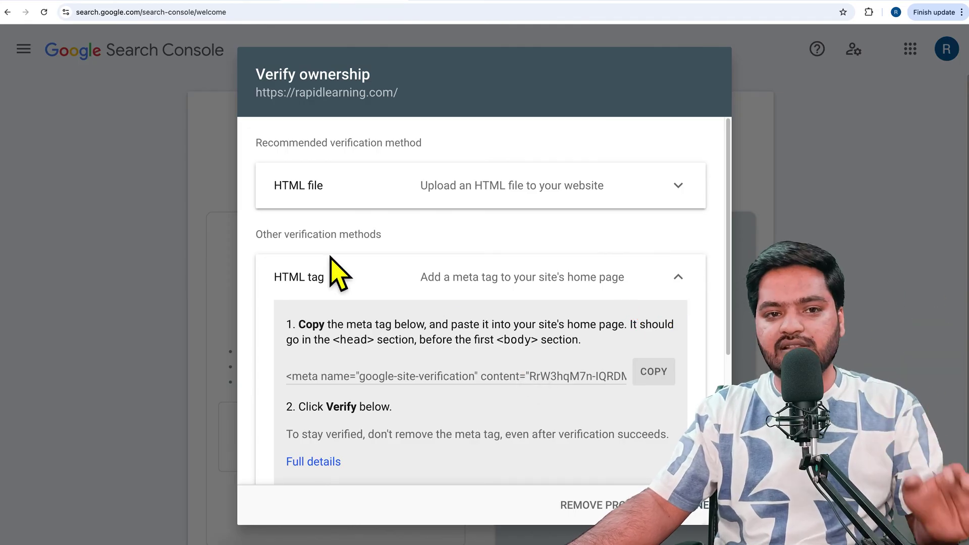
# Step: In the WordPress admin, go to the page for adding new plugins and search for "wpcode"
pyautogui.click(110, 2)
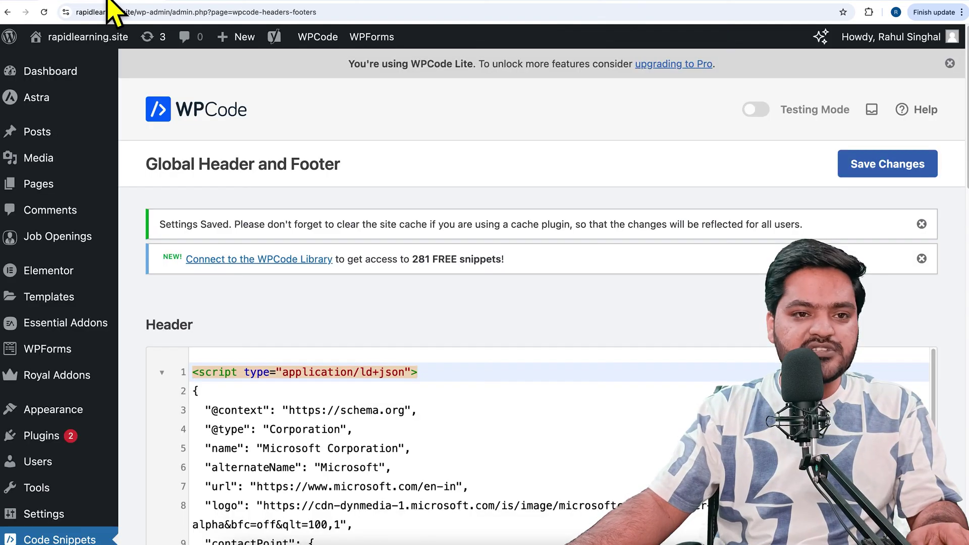
pyautogui.scroll(-5, 279, 262)
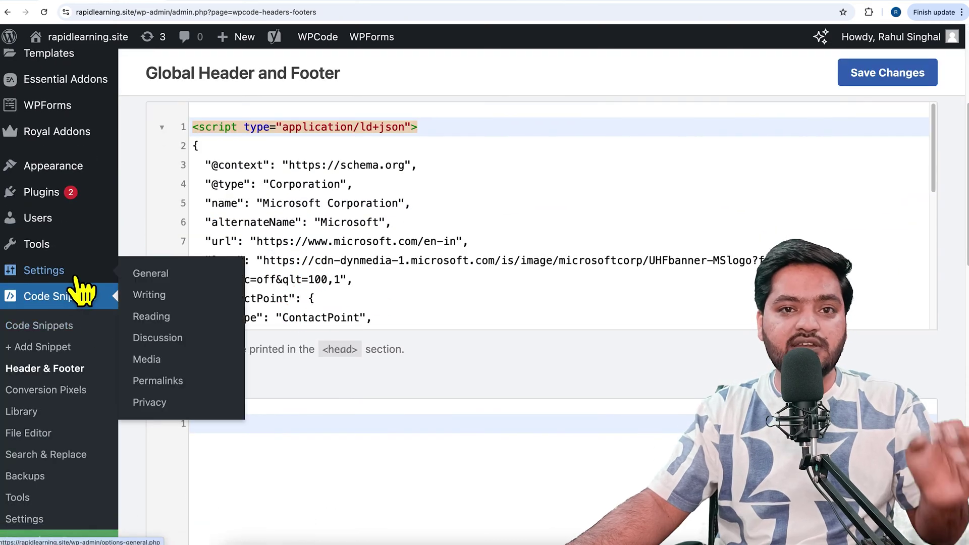
pyautogui.moveTo(91, 212)
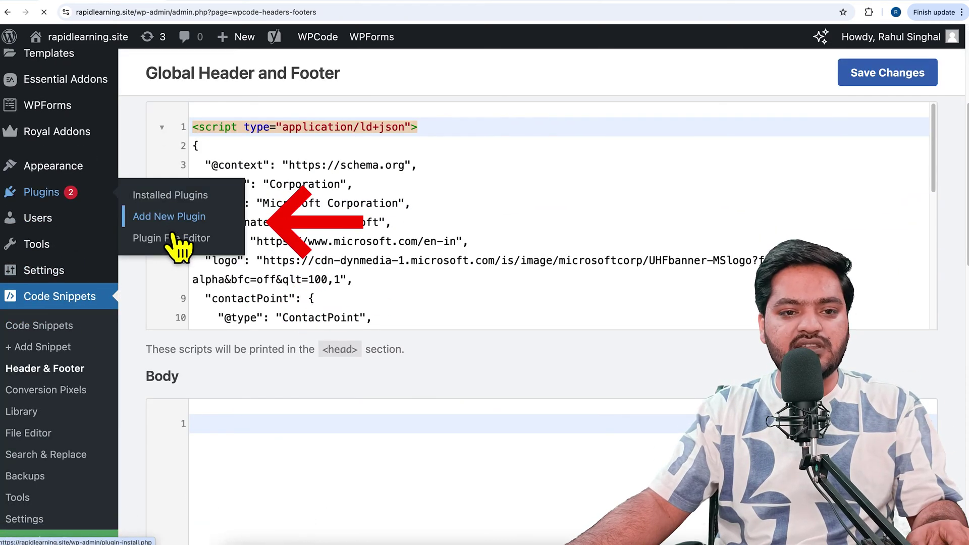
pyautogui.click(171, 218)
pyautogui.click(713, 126)
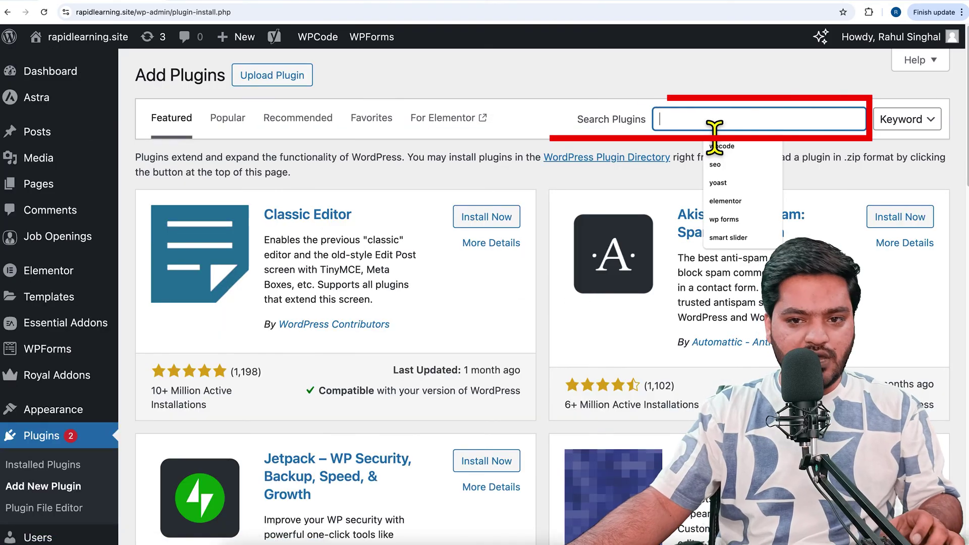
pyautogui.write('wpcode')
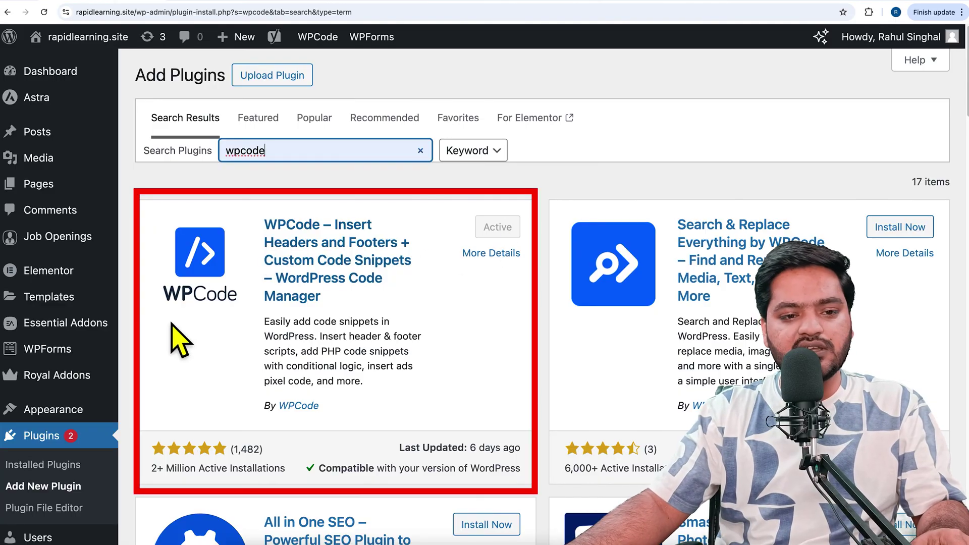
# Step: Open the Header & Footer page of the Code Snippets plugin in the WordPress admin
pyautogui.scroll(-4, 136, 357)
pyautogui.scroll(-5, 101, 404)
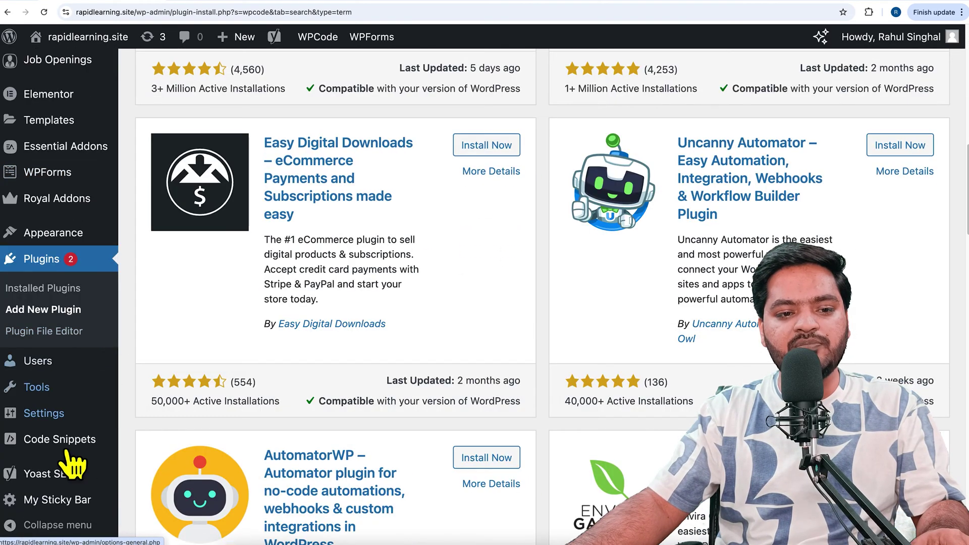
pyautogui.moveTo(67, 444)
pyautogui.click(204, 350)
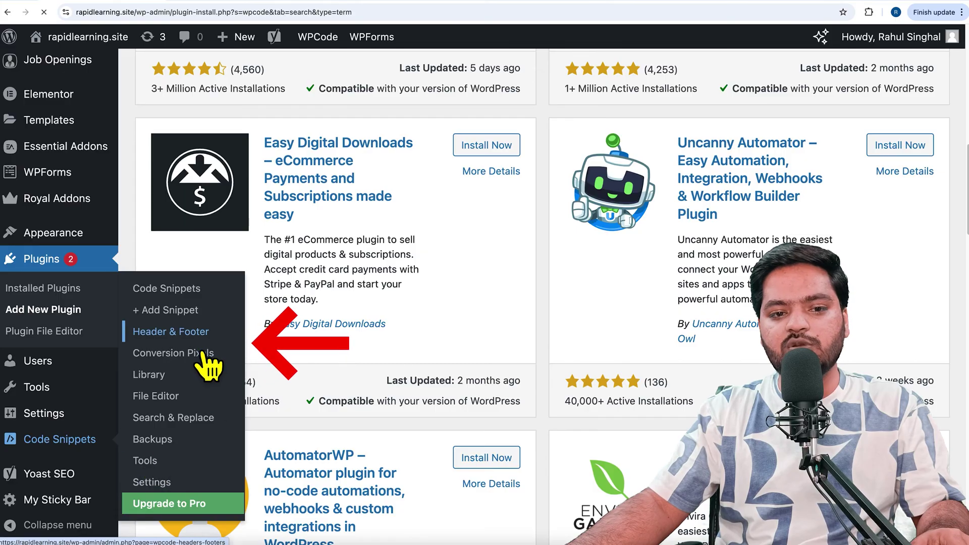
# Step: Paste the copied Google verification meta tag on a new line below the closing script tag in the global Header code and save the changes
pyautogui.scroll(-2, 389, 348)
pyautogui.scroll(-3, 390, 348)
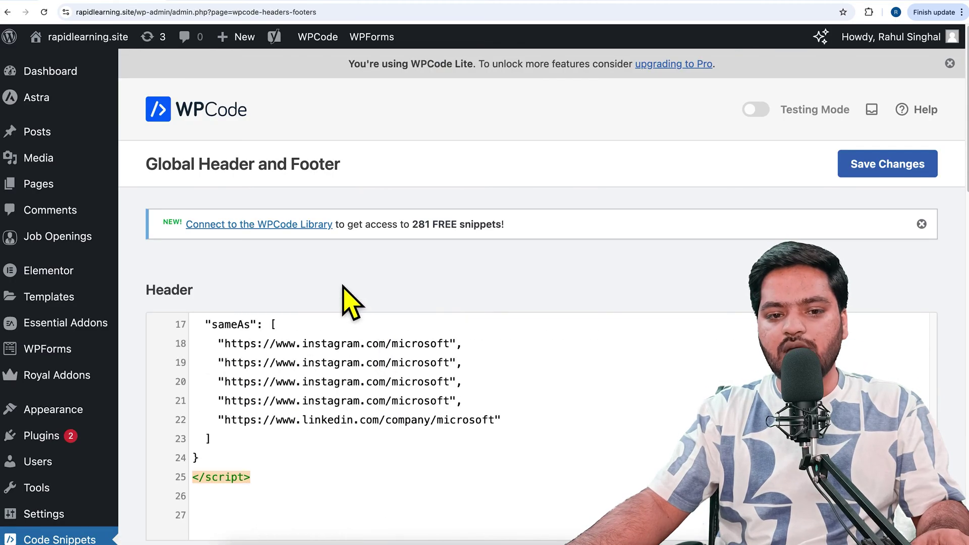
pyautogui.scroll(-9, 323, 343)
pyautogui.scroll(6, 247, 260)
pyautogui.scroll(1, 248, 260)
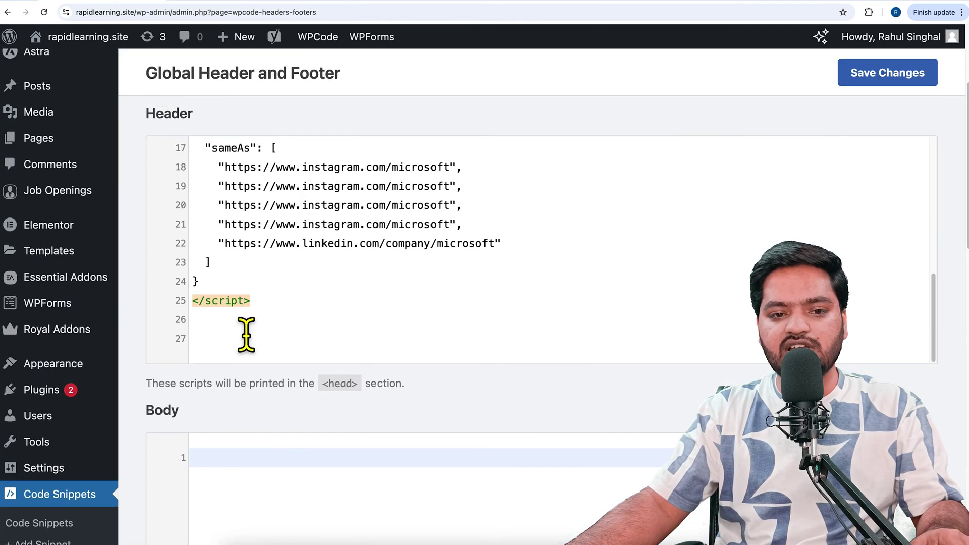
pyautogui.click(243, 323)
pyautogui.press('Return')
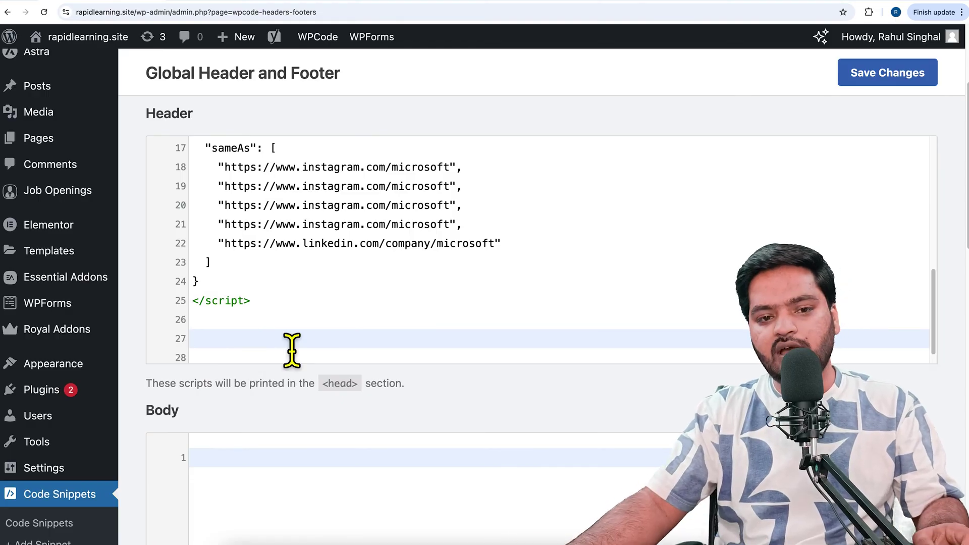
pyautogui.rightClick(261, 330)
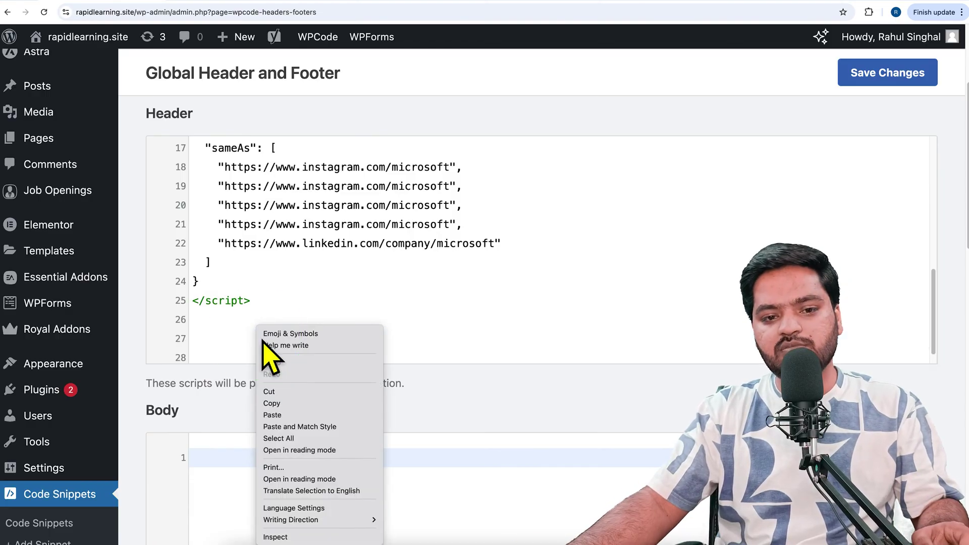
pyautogui.click(296, 415)
pyautogui.click(901, 80)
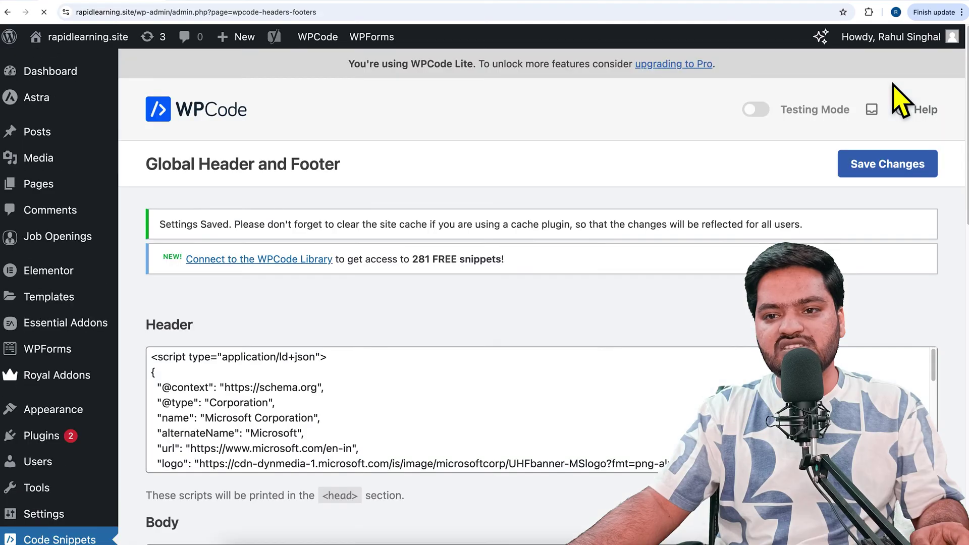
pyautogui.click(225, 2)
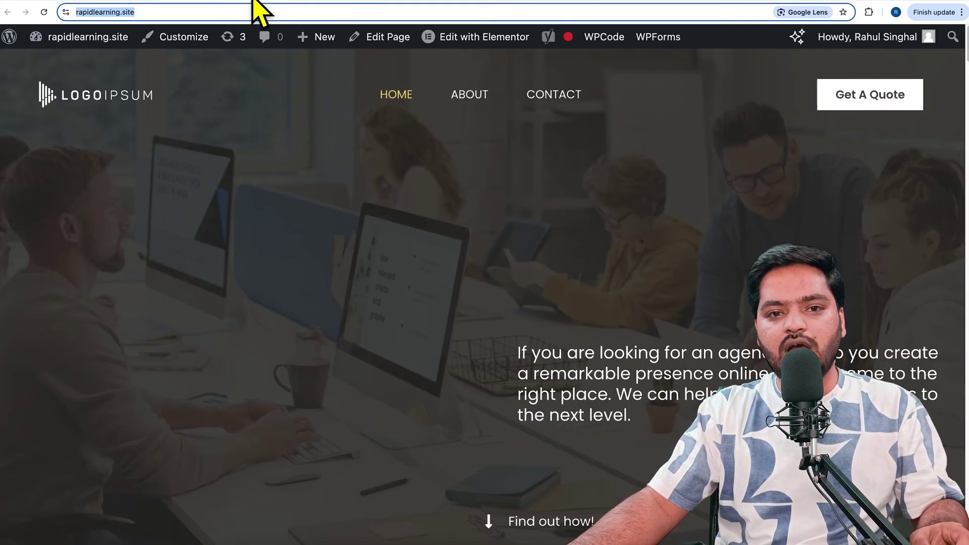
pyautogui.click(359, 2)
pyautogui.scroll(-4, 588, 358)
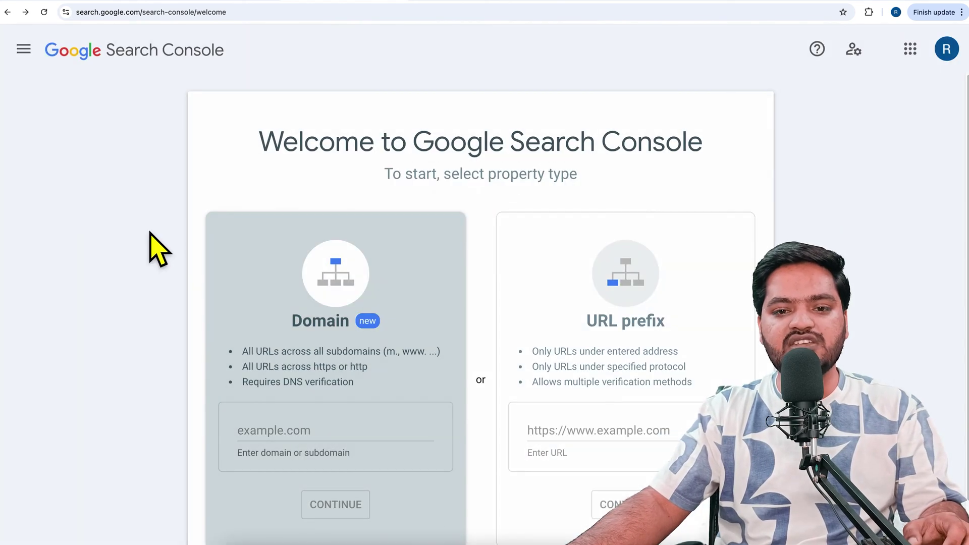
pyautogui.click(35, 56)
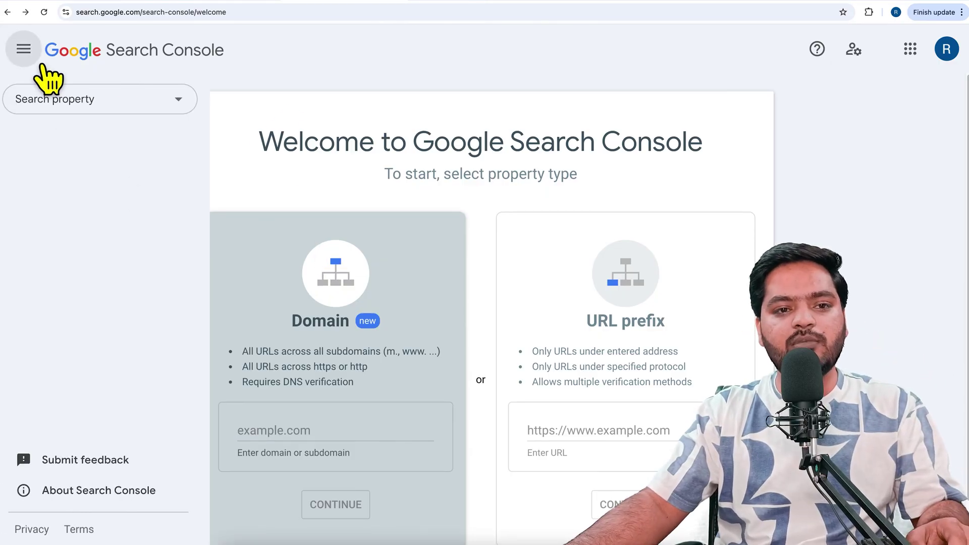
pyautogui.click(142, 111)
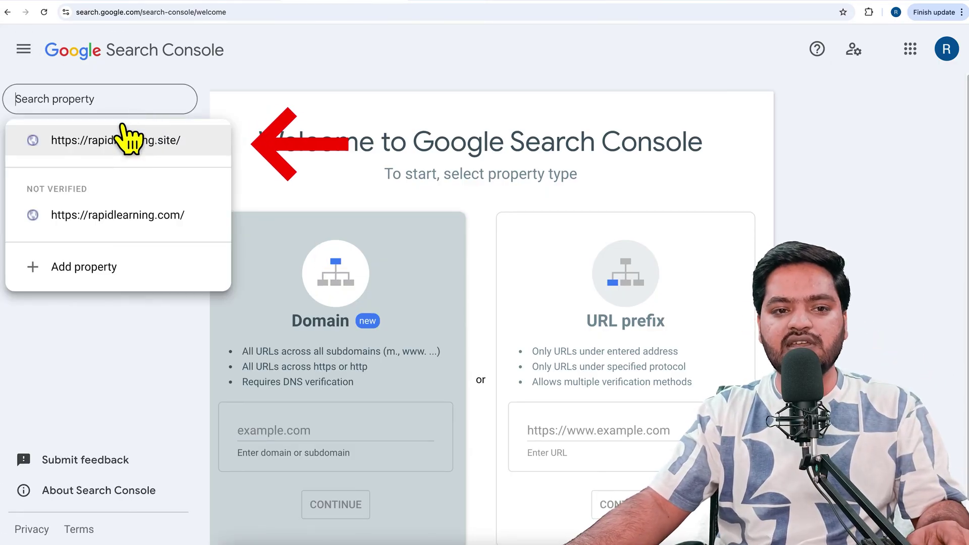
pyautogui.click(155, 147)
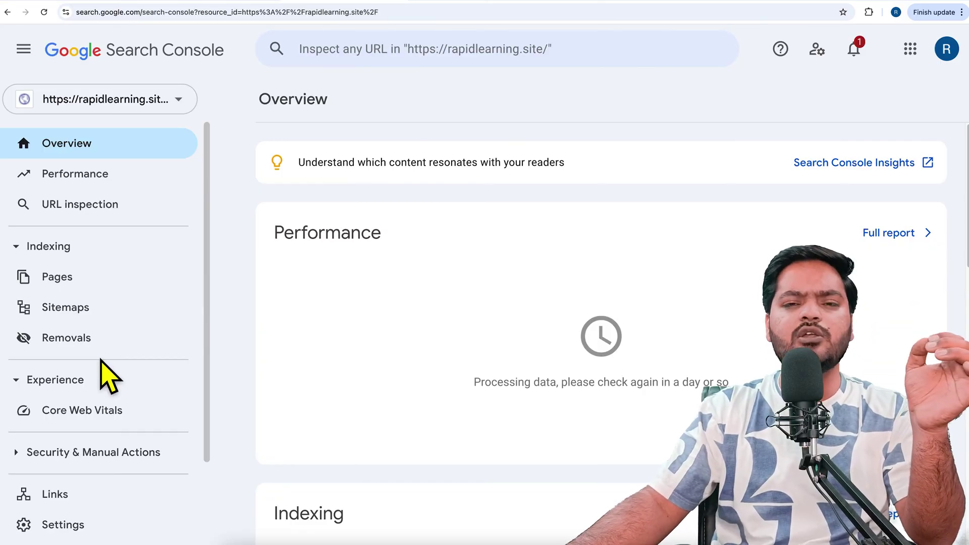
# Step: Look through the property's report sections, expanding Security & Manual Actions to see its entries
pyautogui.scroll(-2, 104, 371)
pyautogui.scroll(2, 114, 376)
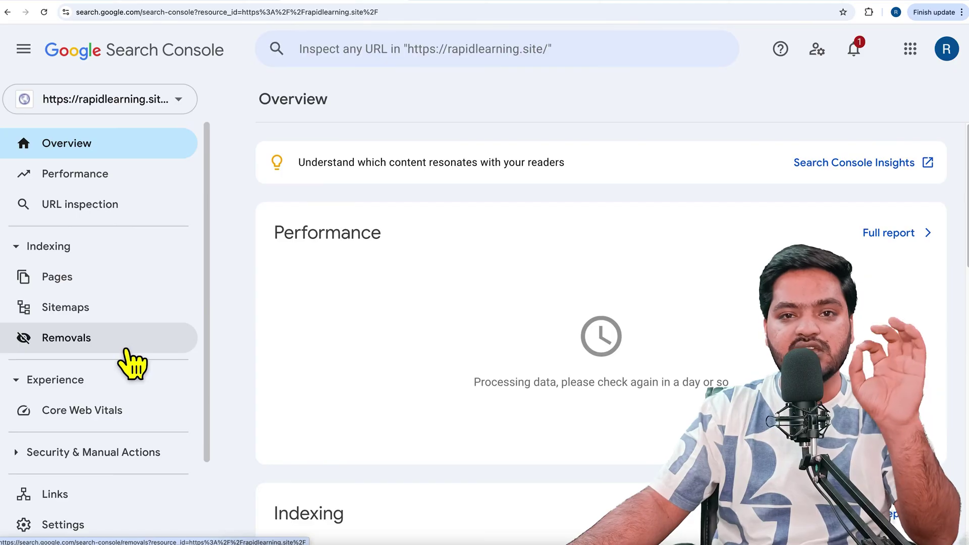
pyautogui.scroll(-3, 130, 361)
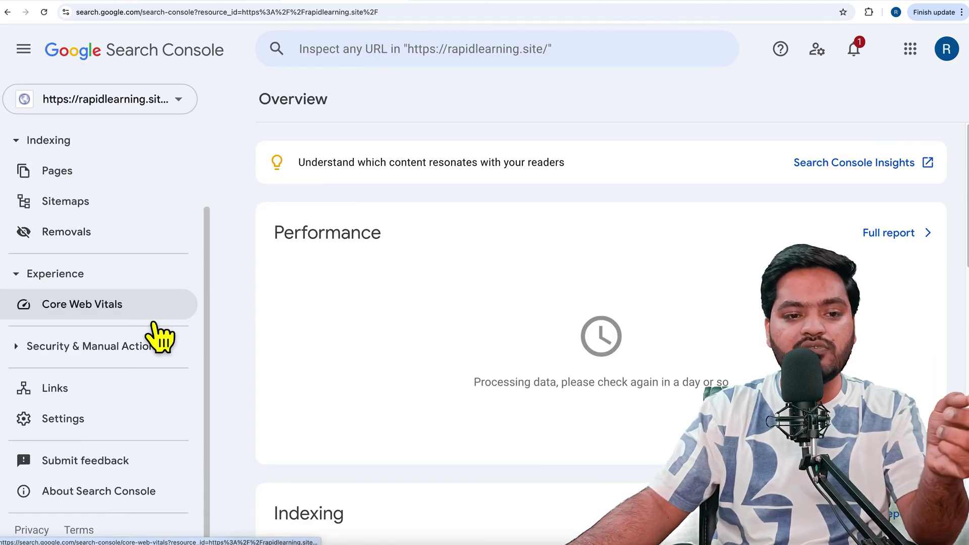
pyautogui.click(41, 348)
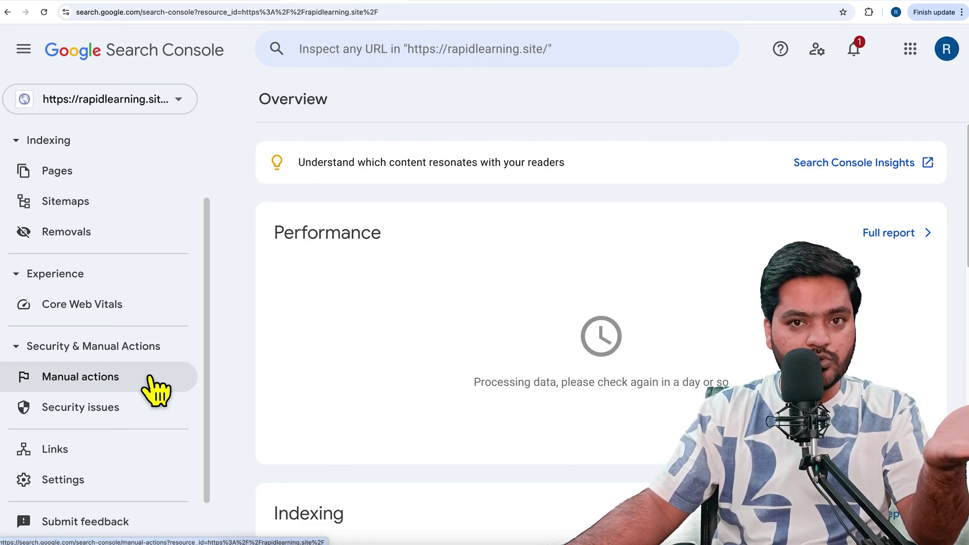
pyautogui.scroll(-2, 150, 378)
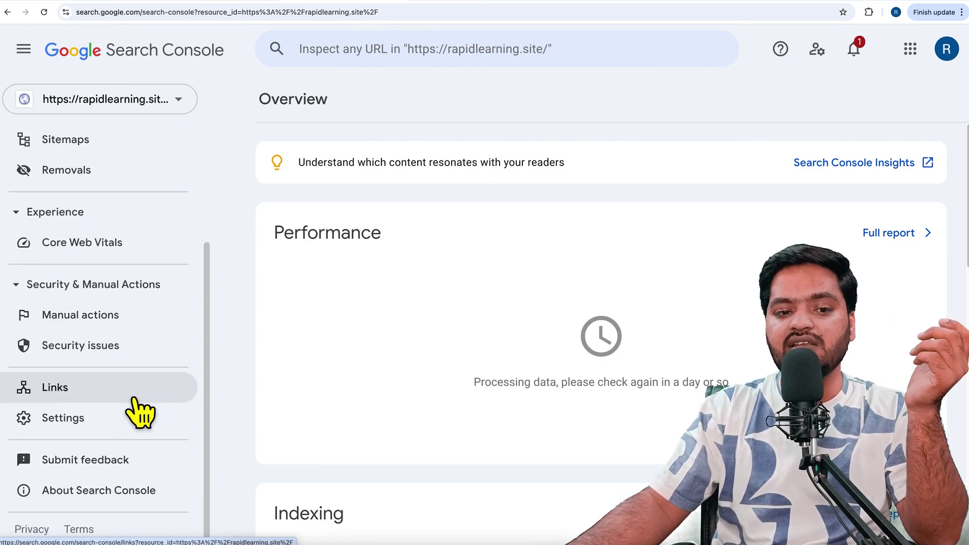
pyautogui.scroll(5, 126, 387)
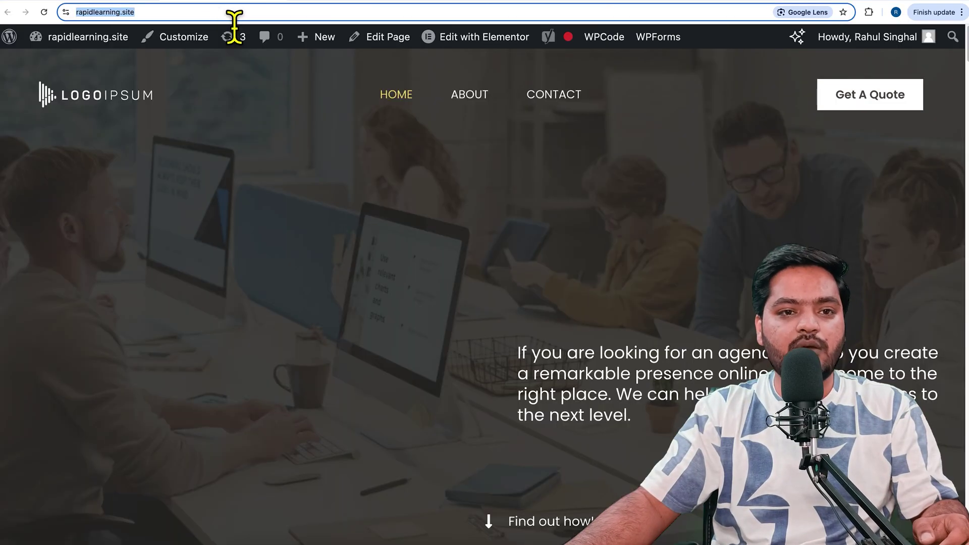
# Step: Open the site's sitemap at rapidlearning.site/sitemap.xml in the browser and copy its URL
pyautogui.click(229, 12)
pyautogui.write('/site')
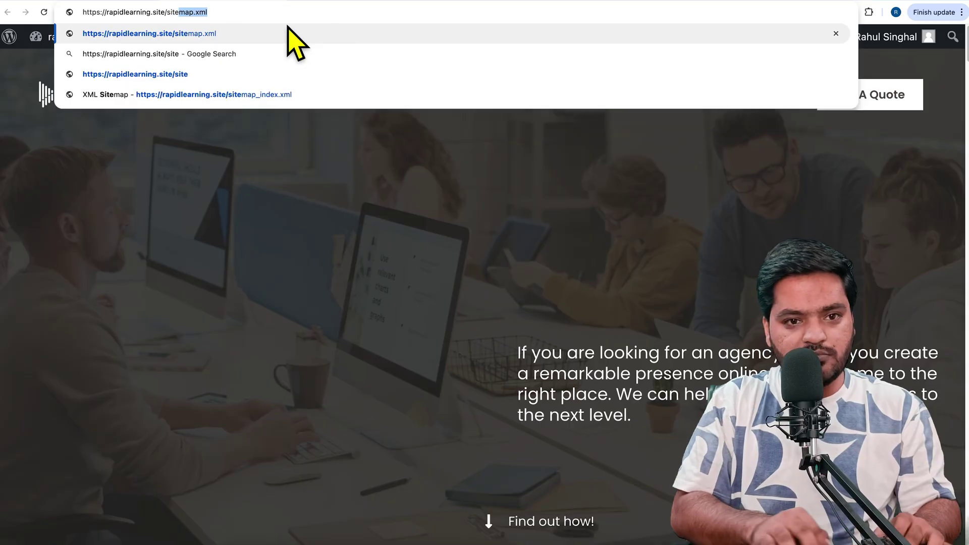
pyautogui.press('Return')
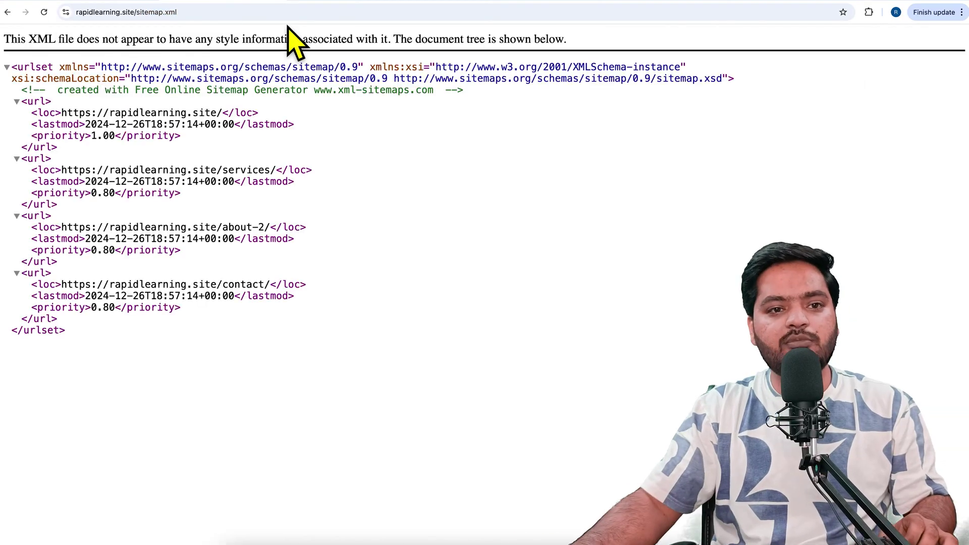
pyautogui.click(226, 12)
pyautogui.rightClick(217, 13)
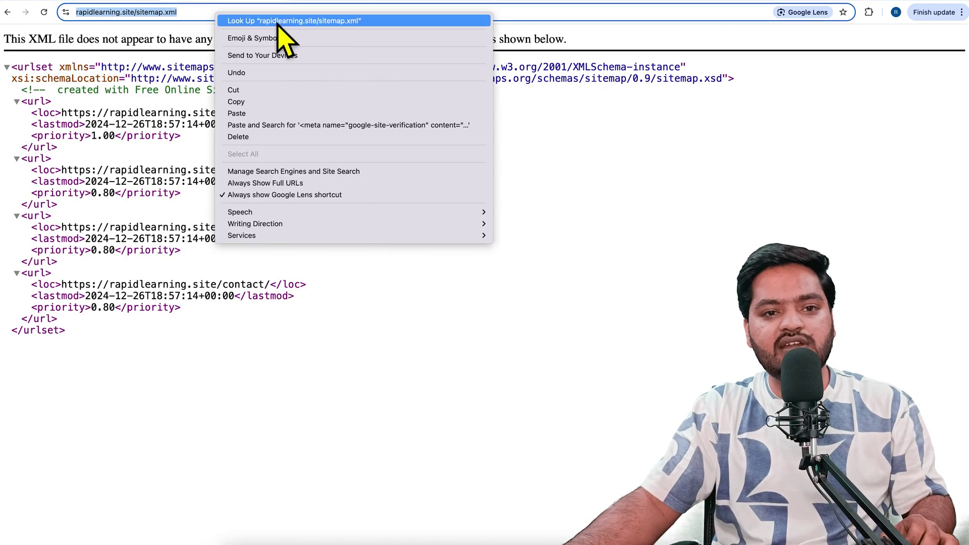
pyautogui.click(255, 101)
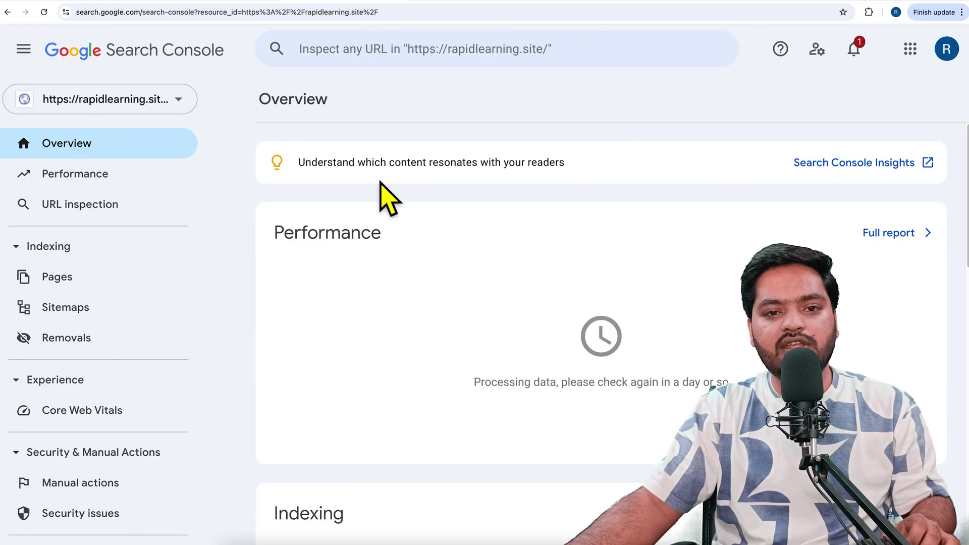
# Step: In Search Console, submit sitemap.xml as a new sitemap for the rapidlearning.site property and dismiss the confirmation
pyautogui.click(116, 309)
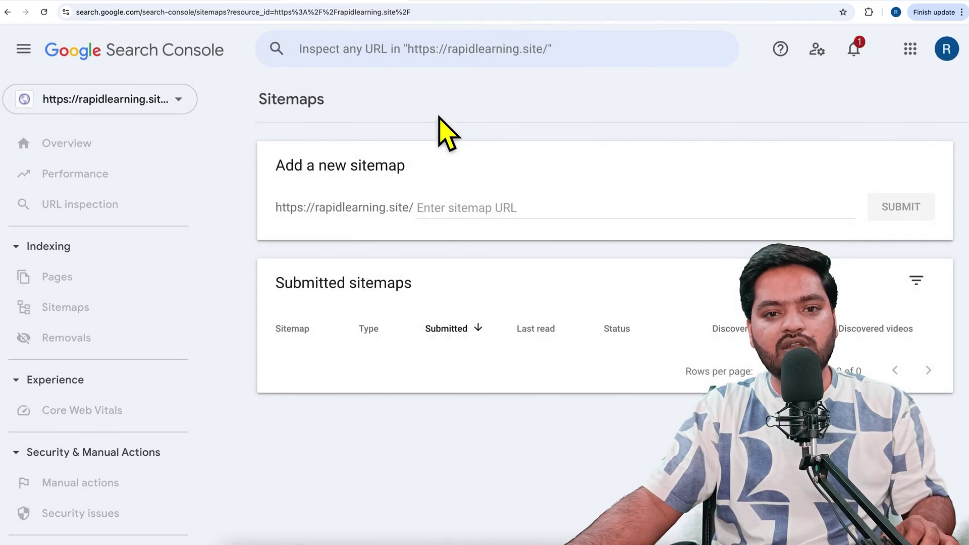
pyautogui.click(456, 217)
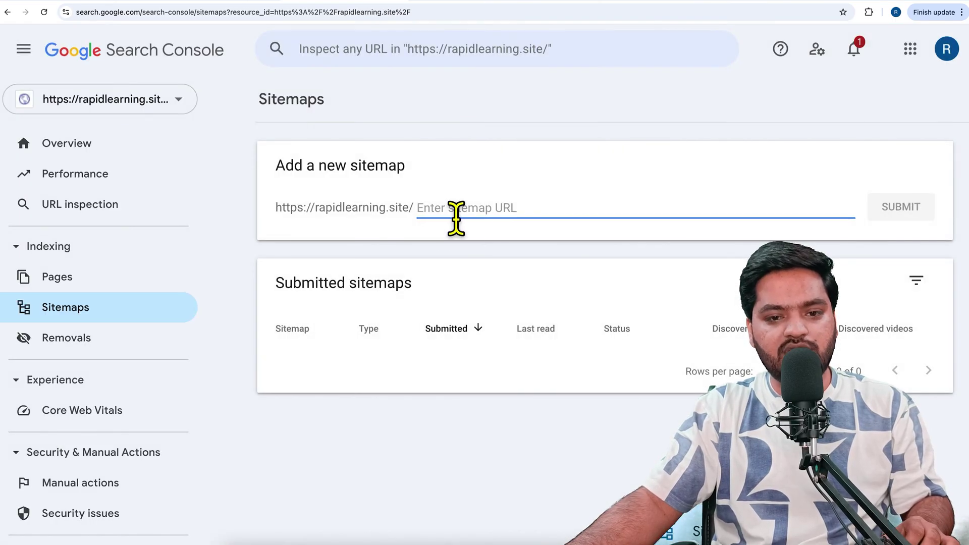
pyautogui.hotkey('ctrl', 'v')
pyautogui.moveTo(565, 222); pyautogui.dragTo(422, 223)
pyautogui.press('BackSpace')
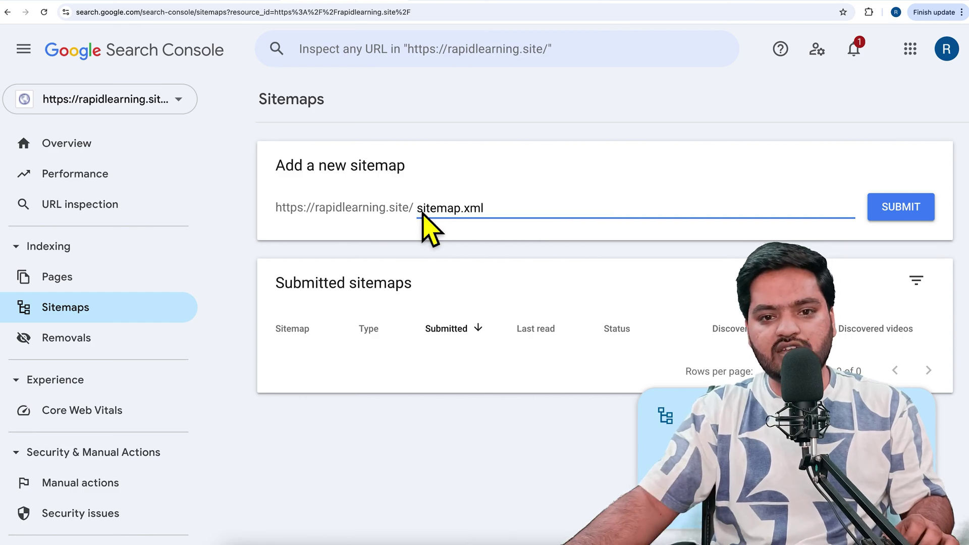
pyautogui.click(932, 212)
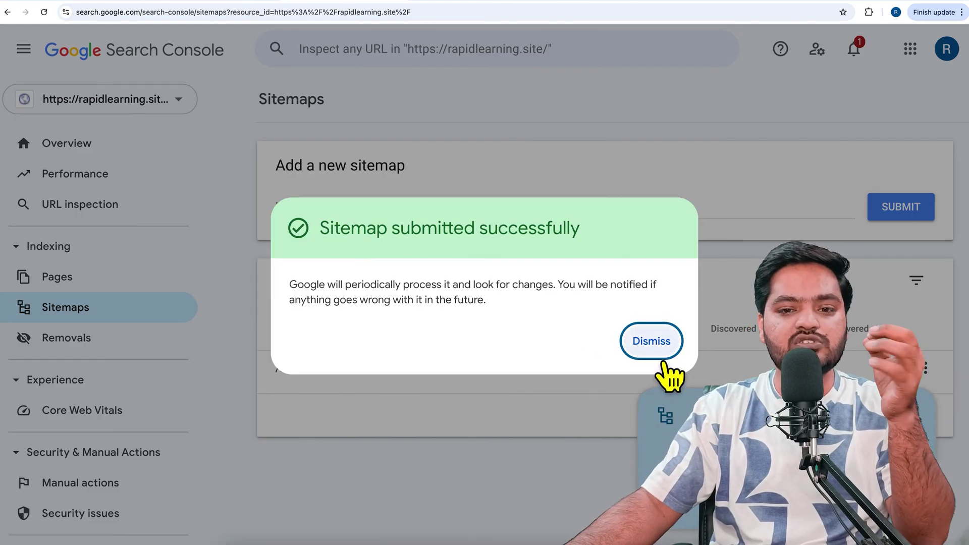
pyautogui.click(654, 348)
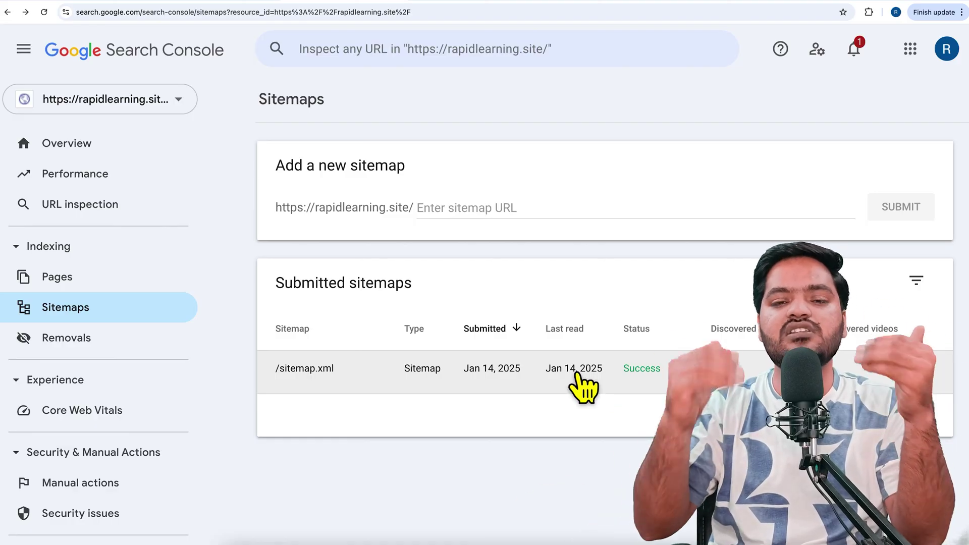
# Step: Open the Performance report of the rapidlearning.site property
pyautogui.click(132, 177)
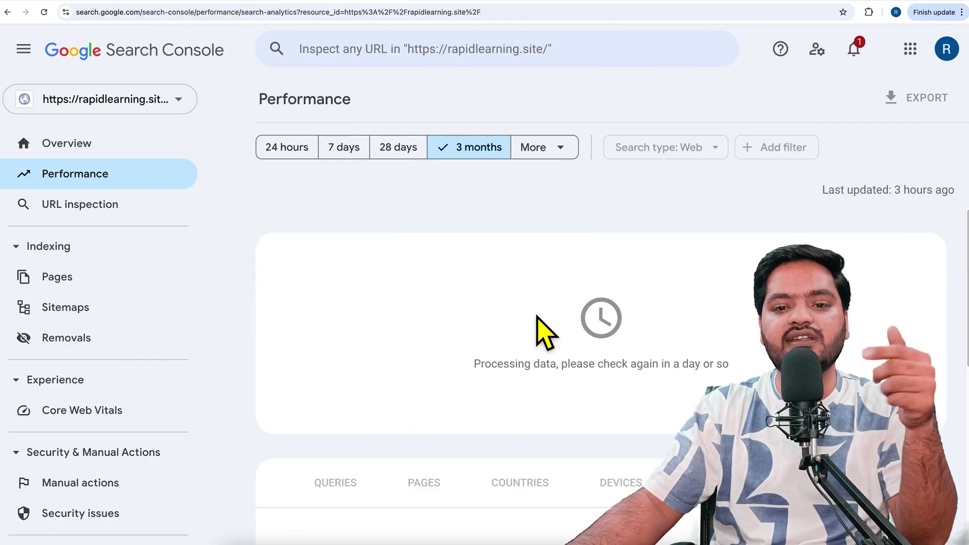